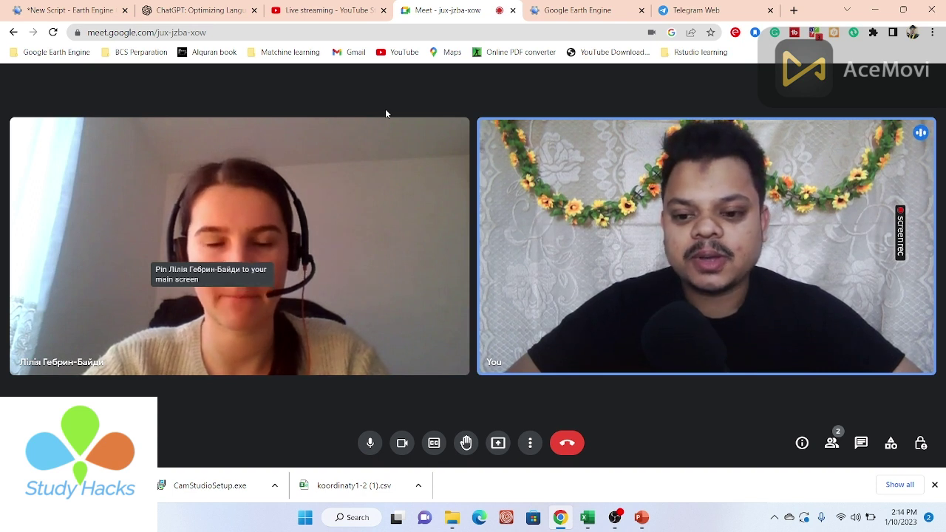
Present your entire screen in the Meet call and confirm the share in Chrome's dialog
{"action": "mouse_move", "coordinate": [353, 236]}
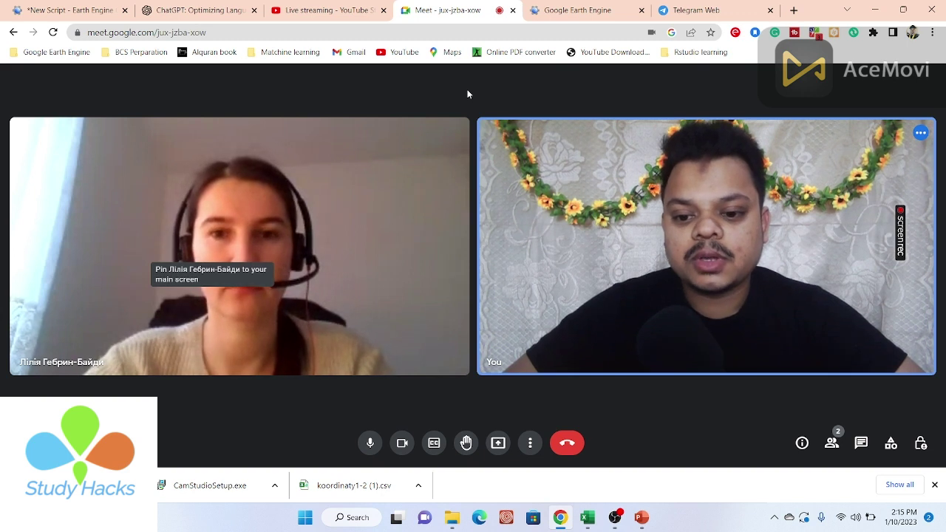
{"action": "left_click", "coordinate": [498, 442]}
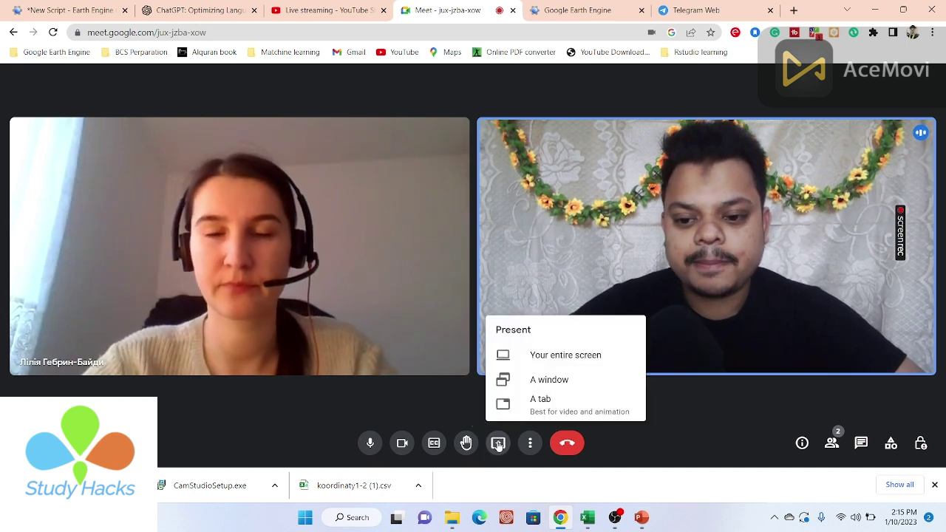
{"action": "left_click", "coordinate": [559, 88]}
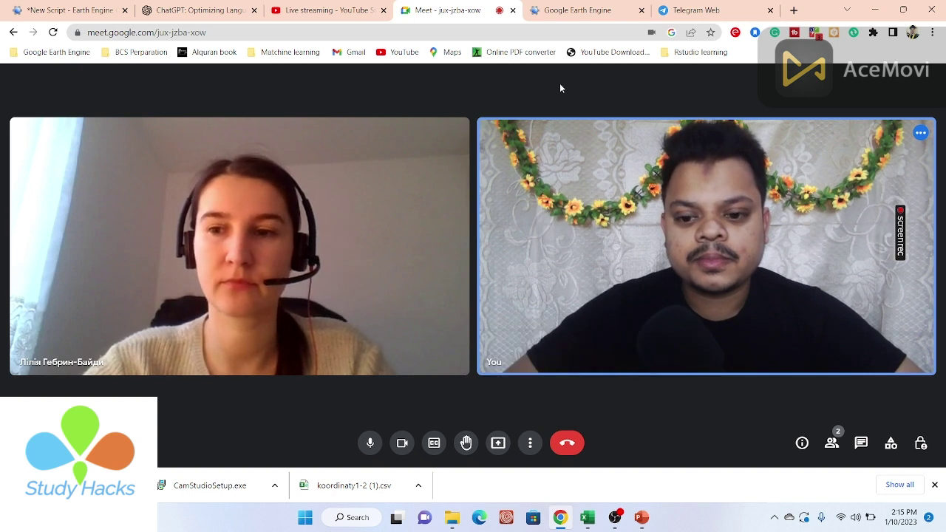
{"action": "left_click", "coordinate": [499, 442]}
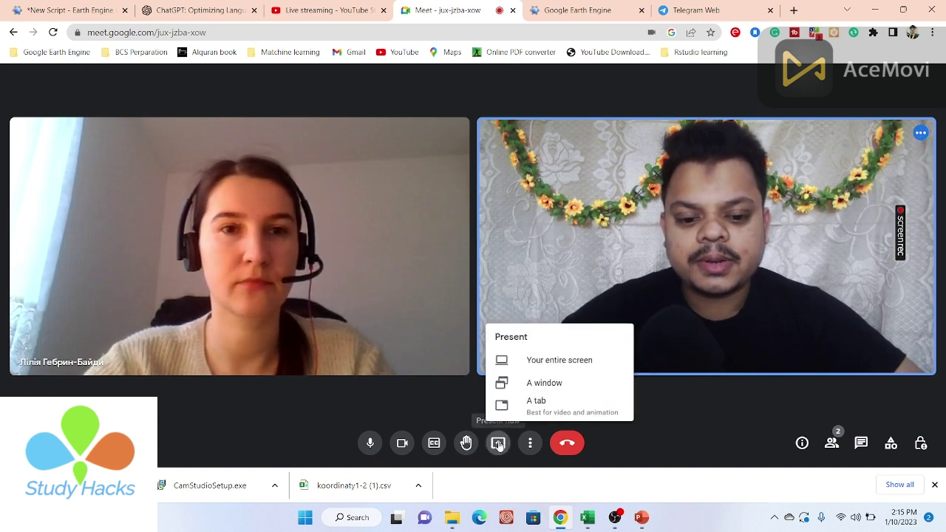
{"action": "left_click", "coordinate": [545, 360]}
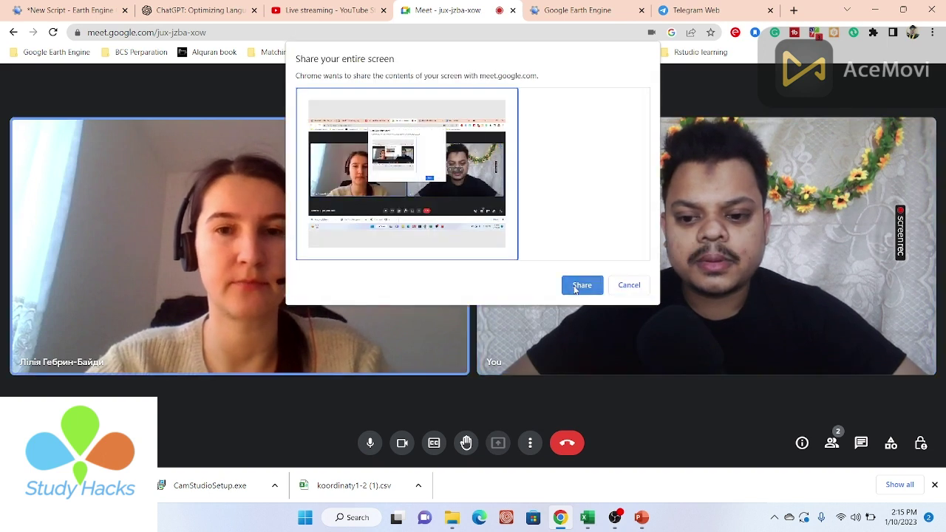
{"action": "left_click", "coordinate": [581, 285]}
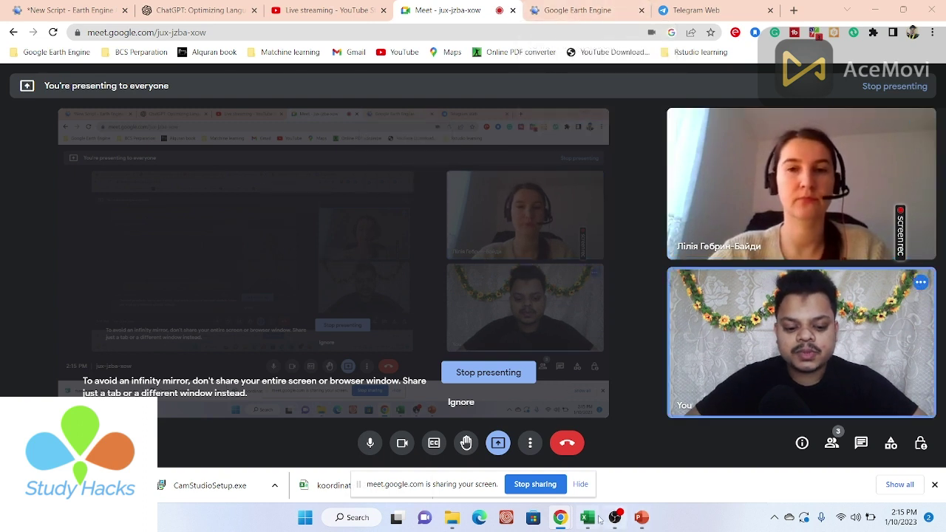
Switch between the Coordinates spreadsheet, the Earth Engine page and the Telegram Web chat
{"action": "mouse_move", "coordinate": [591, 517]}
{"action": "left_click", "coordinate": [608, 454]}
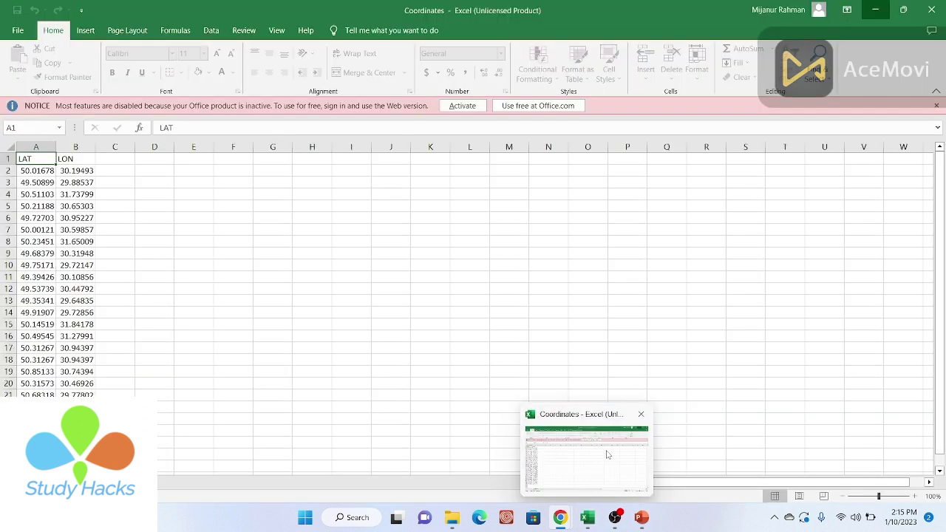
{"action": "left_click", "coordinate": [607, 455]}
{"action": "left_click", "coordinate": [589, 8]}
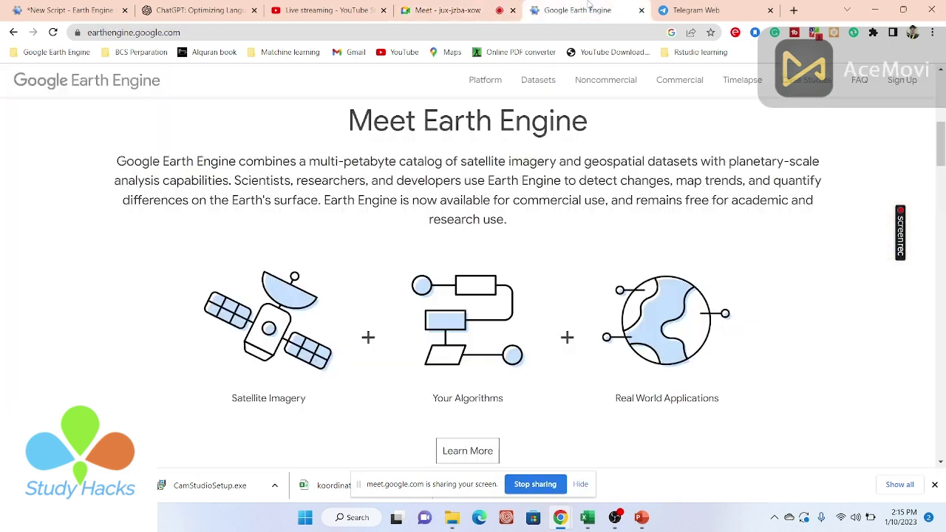
{"action": "left_click", "coordinate": [688, 10]}
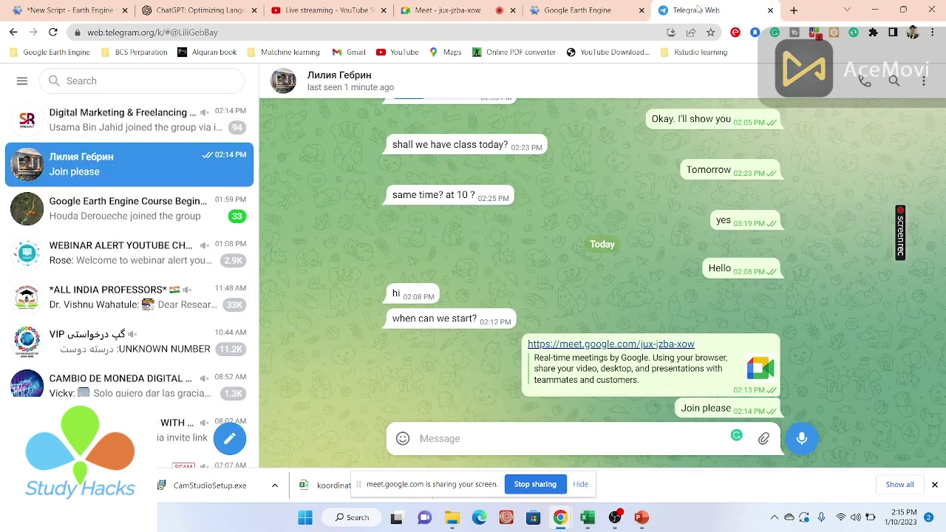
Load code.earthengine.google.com in a new Chrome tab by entering 'code' in the address bar
{"action": "left_click", "coordinate": [795, 11]}
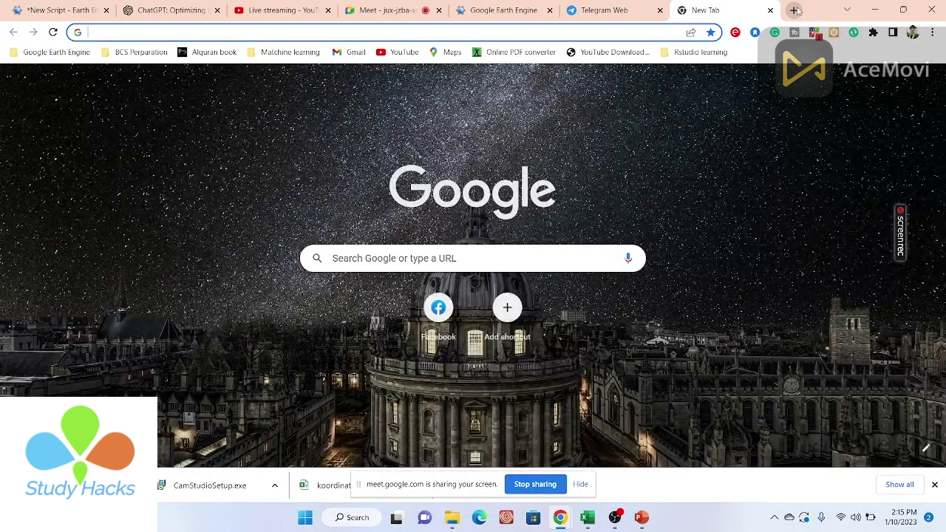
{"action": "type", "text": "code"}
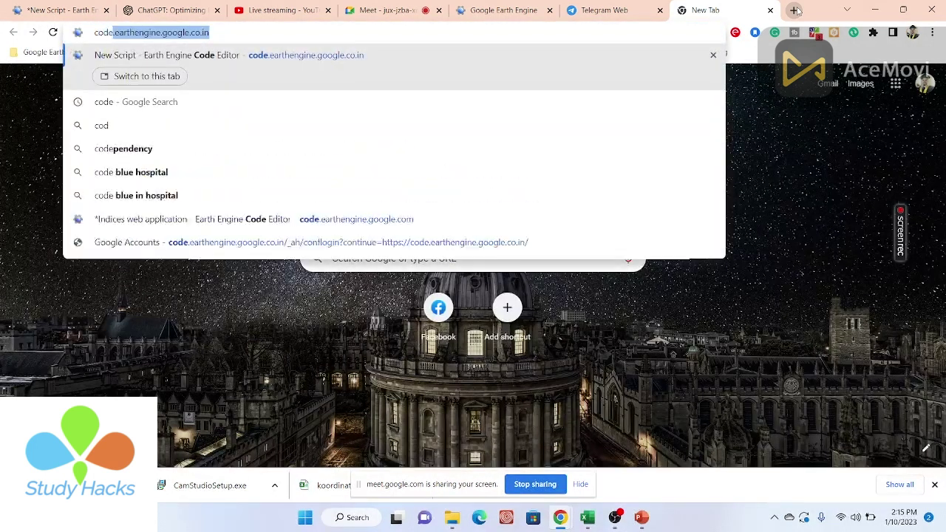
{"action": "key", "text": "Return"}
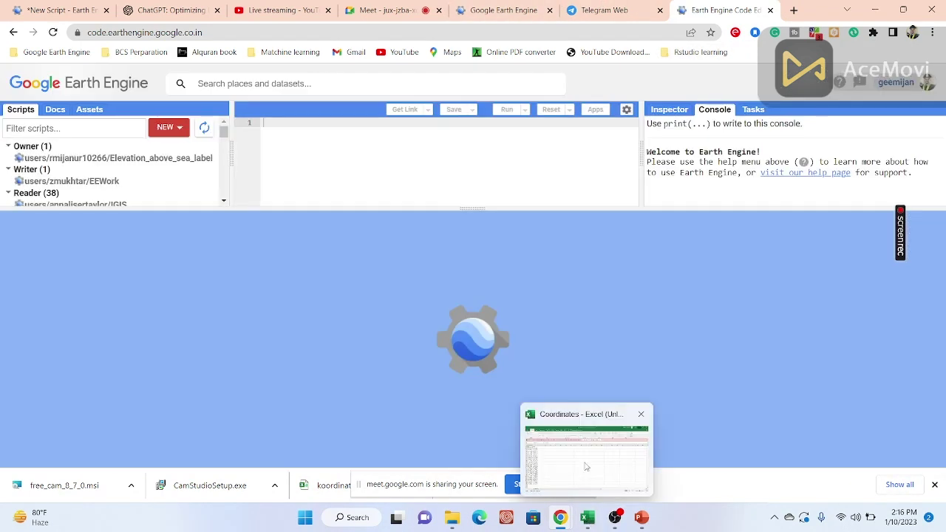
{"action": "left_click", "coordinate": [587, 519]}
Point out the LAT header in cell A1 and the LON header in cell B1 of the Coordinates sheet
{"action": "left_click", "coordinate": [221, 223]}
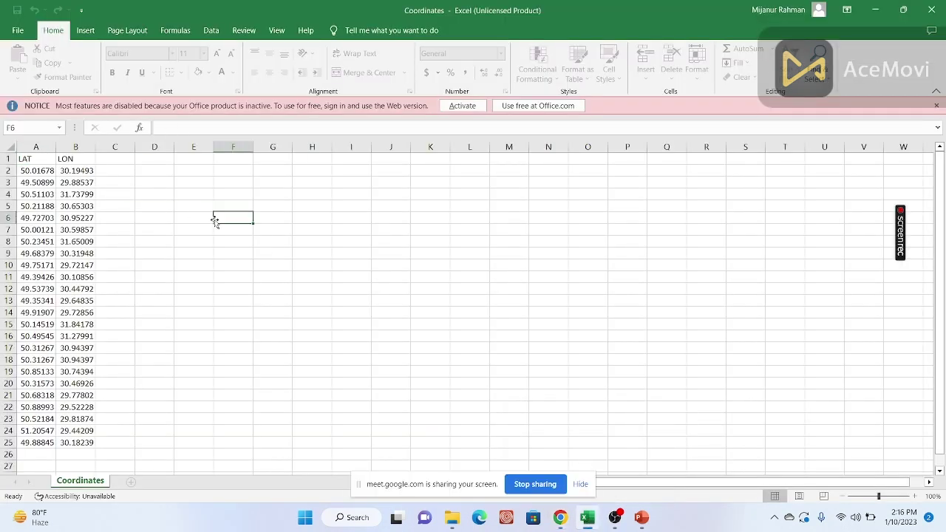
{"action": "left_click", "coordinate": [121, 208]}
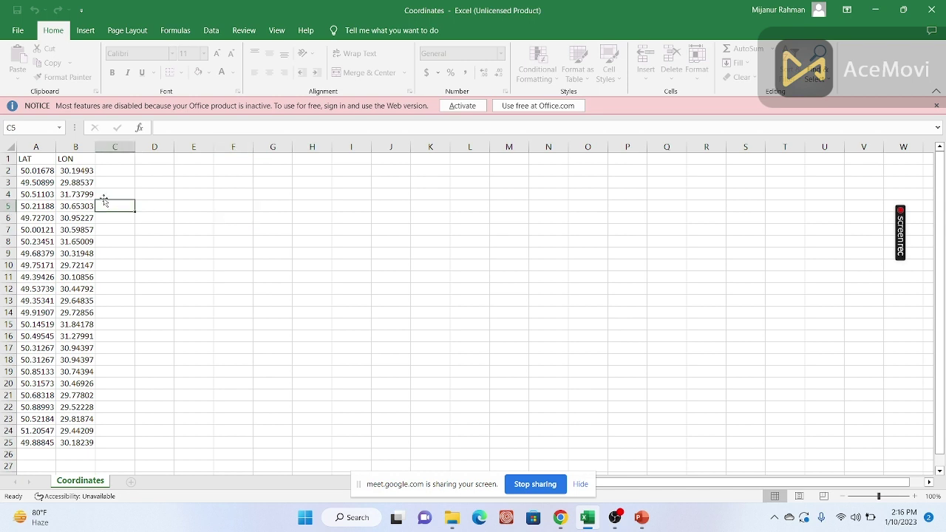
{"action": "left_click", "coordinate": [37, 161]}
{"action": "left_click", "coordinate": [78, 158]}
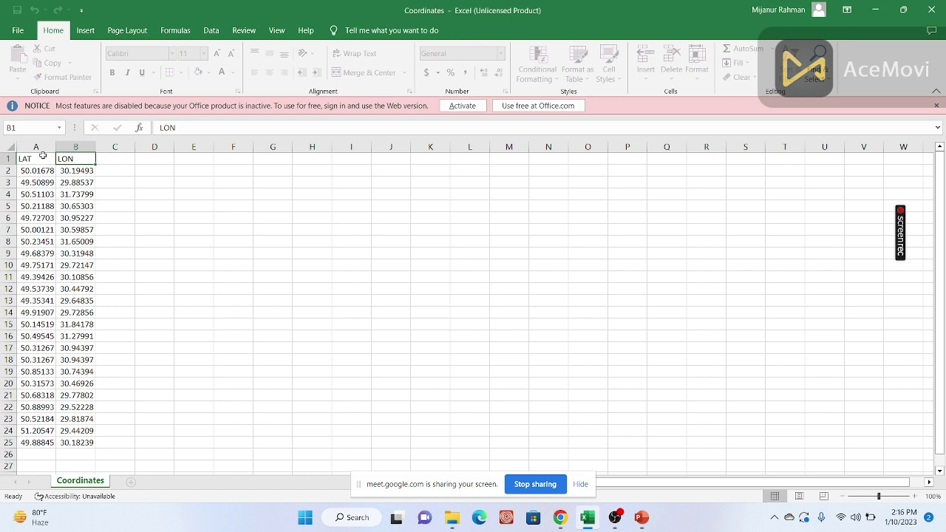
{"action": "left_click", "coordinate": [42, 156]}
{"action": "left_click", "coordinate": [75, 160]}
{"action": "left_click", "coordinate": [34, 160]}
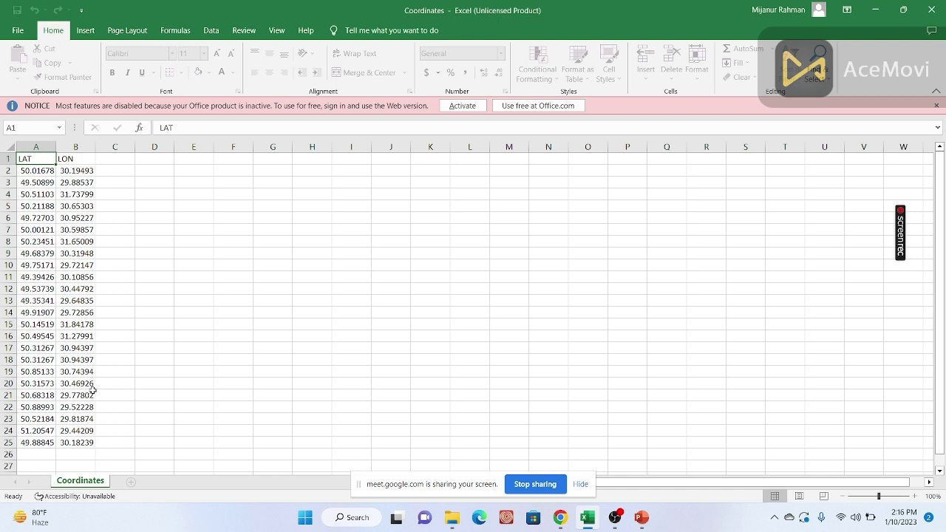
Recheck the LAT/LON headers, then minimize Excel and enlarge the Code Editor's code panels
{"action": "left_click", "coordinate": [107, 159]}
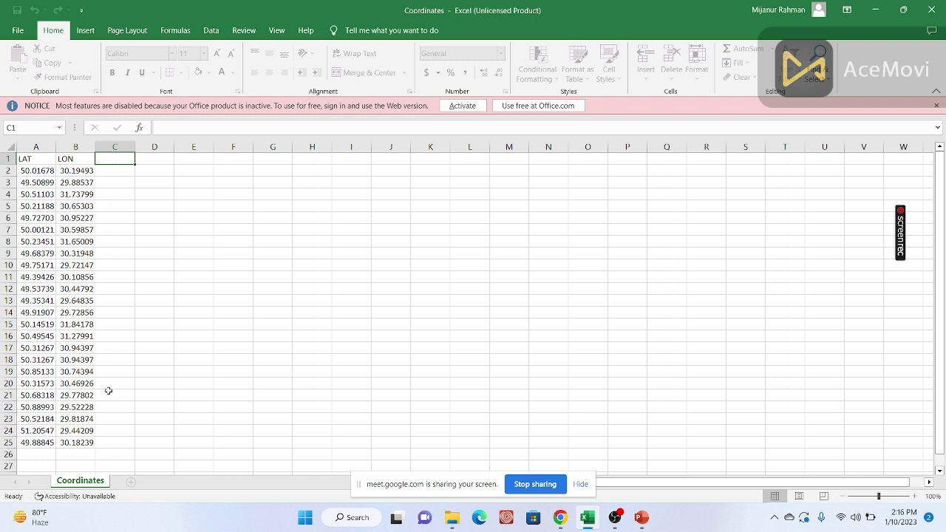
{"action": "left_click", "coordinate": [158, 163]}
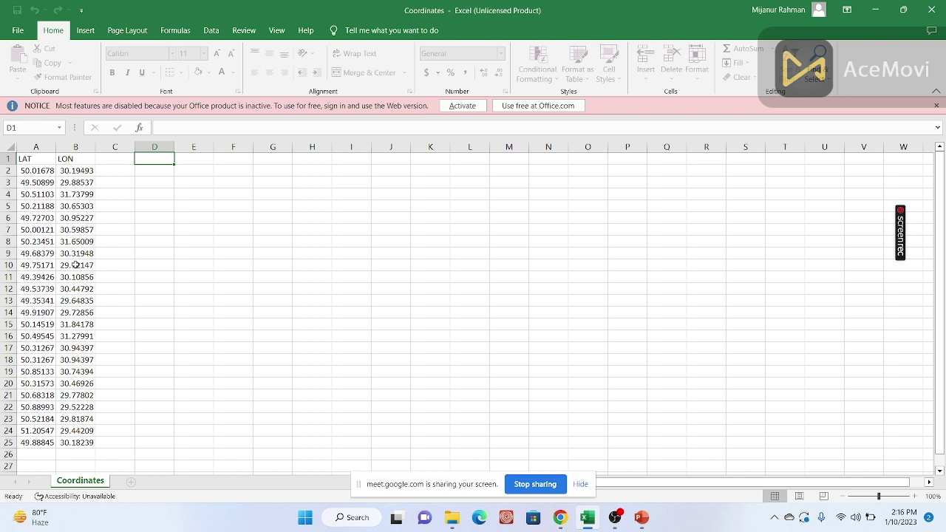
{"action": "left_click", "coordinate": [178, 239]}
{"action": "left_click", "coordinate": [35, 158]}
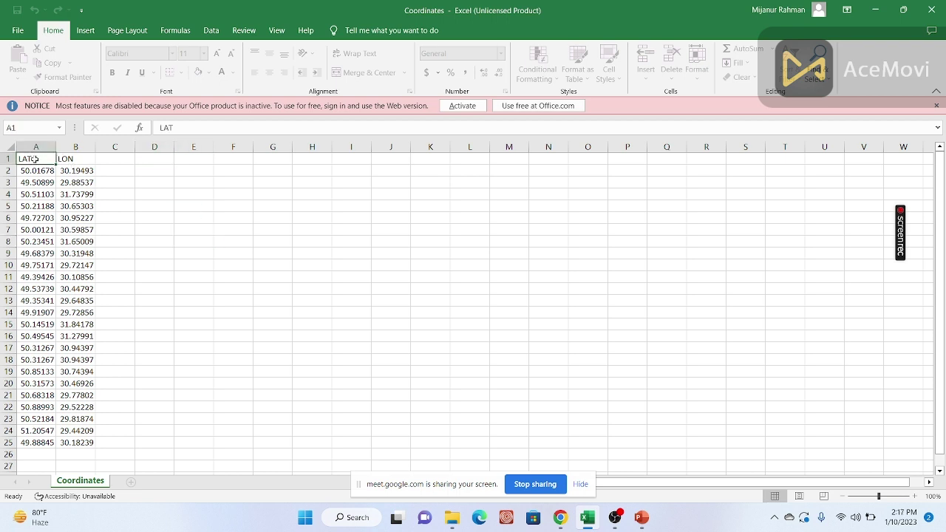
{"action": "left_click", "coordinate": [75, 158]}
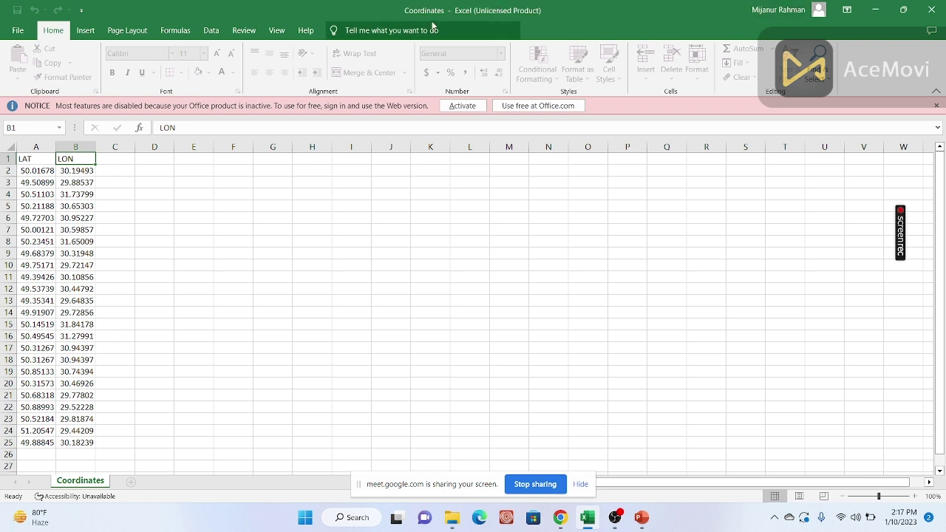
{"action": "left_click", "coordinate": [872, 9]}
{"action": "left_click_drag", "start_coordinate": [455, 210], "coordinate": [455, 252]}
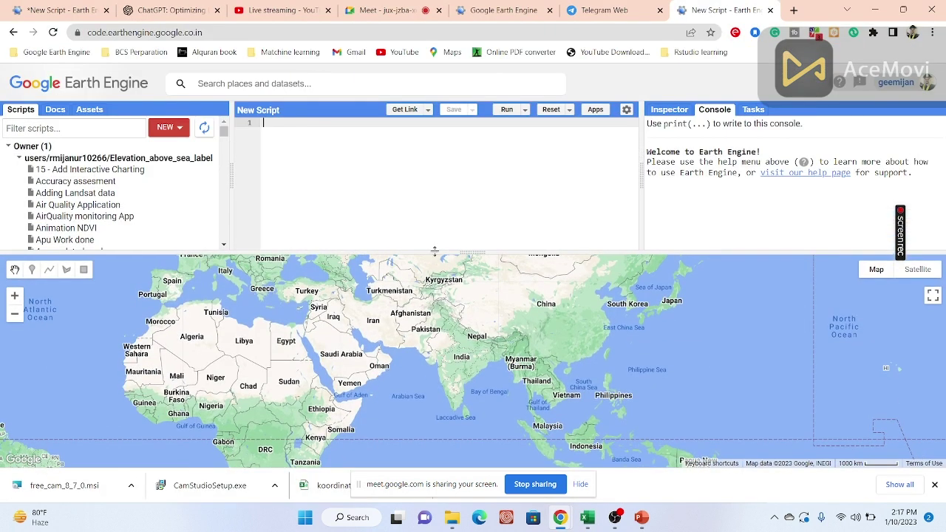
Start a new CSV table asset upload with Coordinates.csv as the source file
{"action": "left_click", "coordinate": [94, 110]}
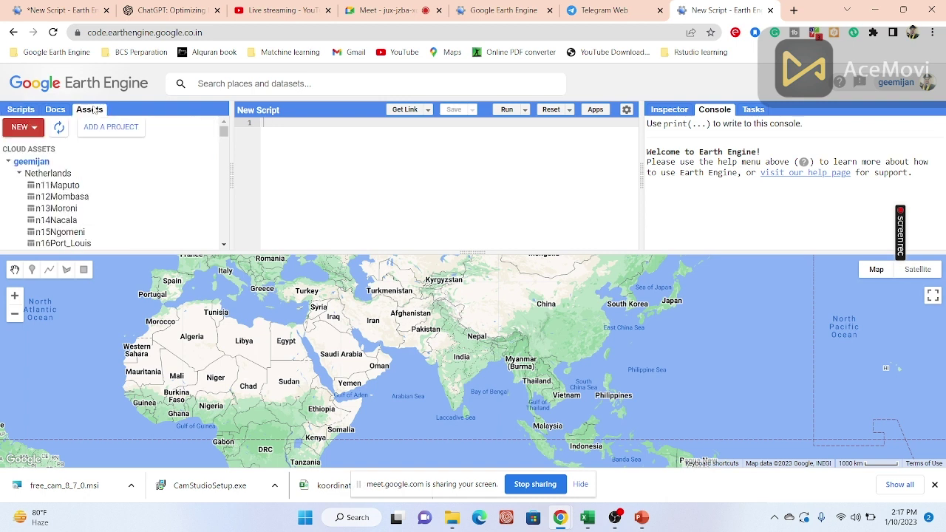
{"action": "left_click", "coordinate": [36, 128]}
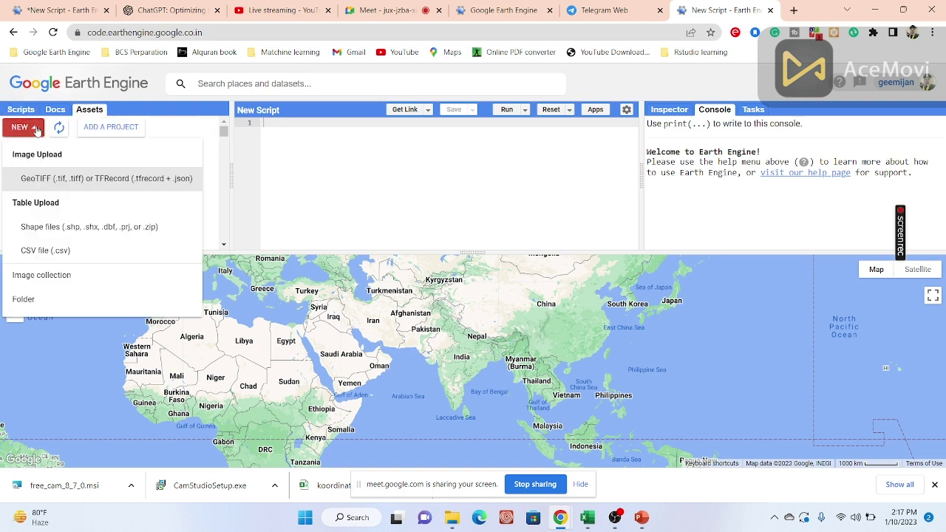
{"action": "left_click", "coordinate": [66, 253]}
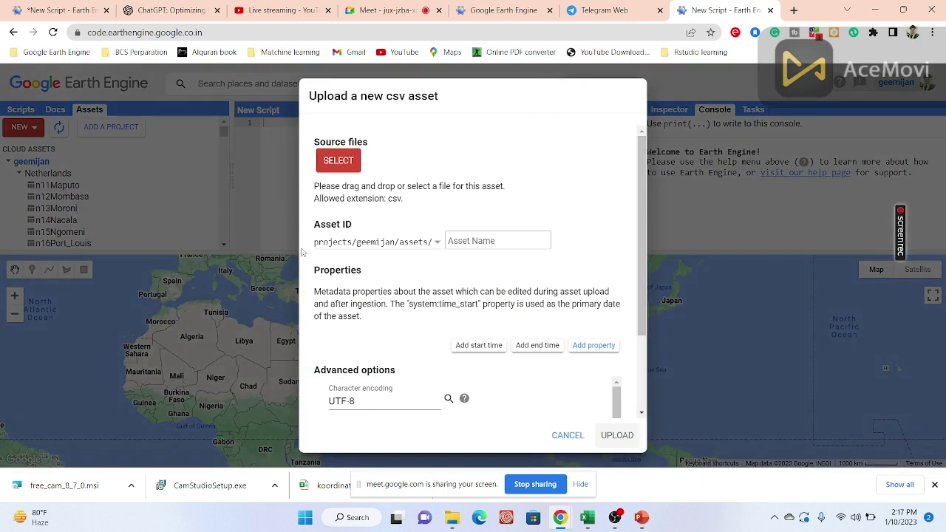
{"action": "left_click", "coordinate": [341, 166]}
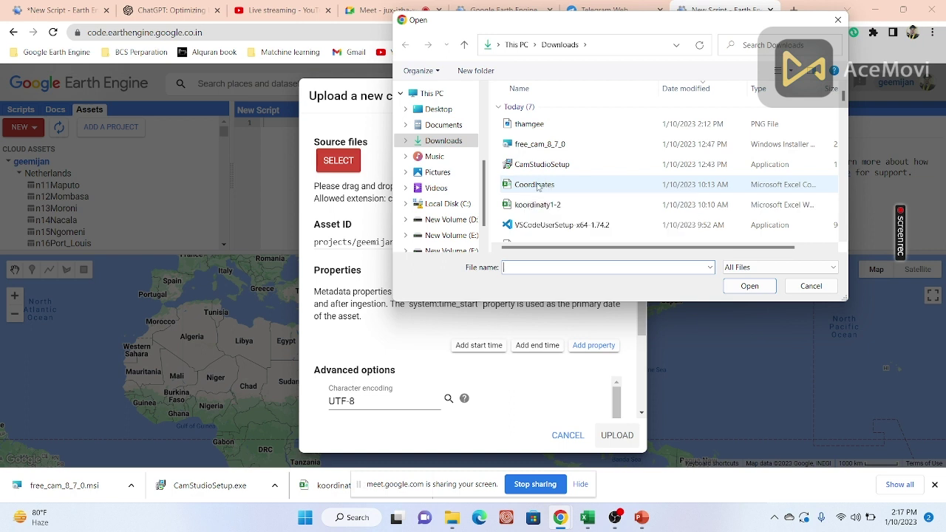
{"action": "left_click", "coordinate": [537, 185]}
{"action": "left_click", "coordinate": [748, 288]}
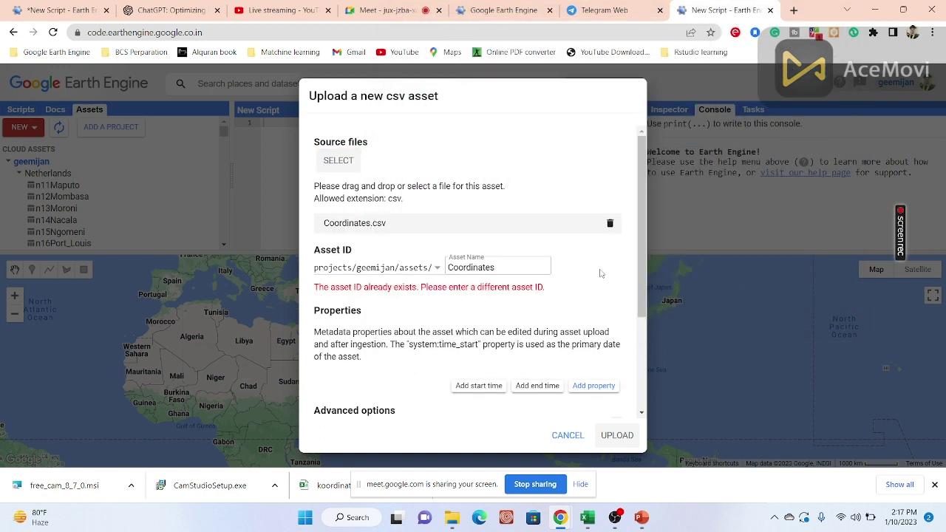
Replace the asset name 'Coordinates' with 'location'
{"action": "left_click", "coordinate": [494, 265]}
{"action": "left_click_drag", "start_coordinate": [502, 267], "coordinate": [414, 264]}
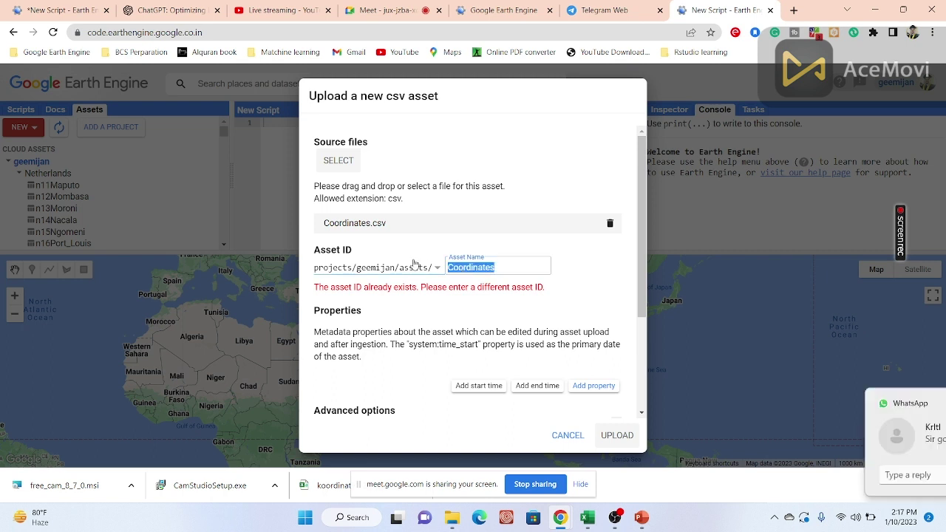
{"action": "type", "text": "location"}
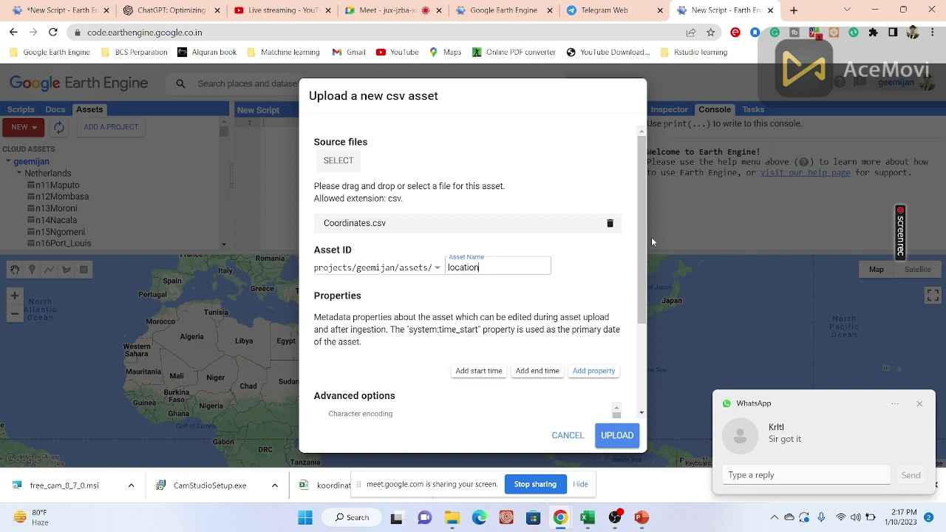
{"action": "scroll", "coordinate": [645, 261], "scroll_direction": "down", "scroll_amount": 1}
In the advanced options, check the spreadsheet headers and set the Y column to LAT
{"action": "scroll", "coordinate": [644, 261], "scroll_direction": "down", "scroll_amount": 3}
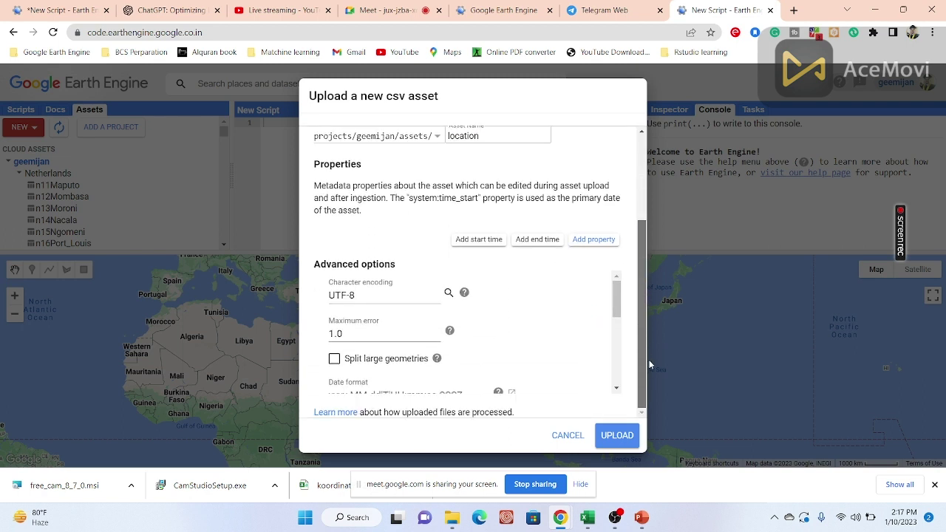
{"action": "left_click_drag", "start_coordinate": [616, 302], "coordinate": [622, 339]}
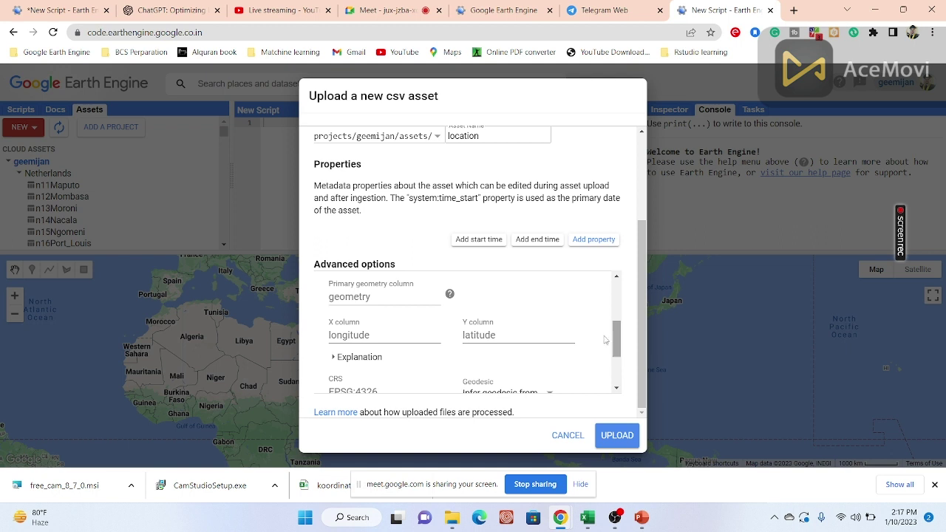
{"action": "left_click", "coordinate": [402, 338]}
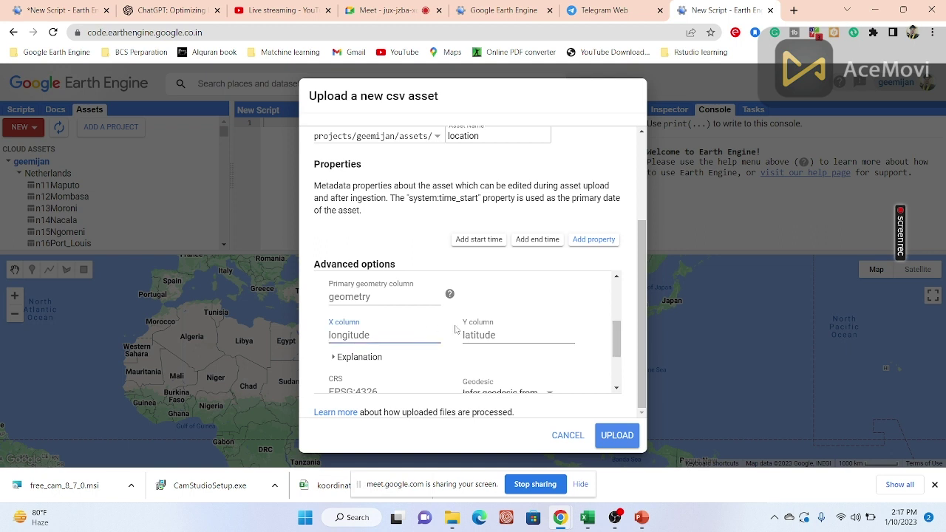
{"action": "left_click", "coordinate": [490, 331]}
{"action": "left_click", "coordinate": [369, 334]}
{"action": "left_click", "coordinate": [480, 332]}
{"action": "left_click", "coordinate": [386, 333]}
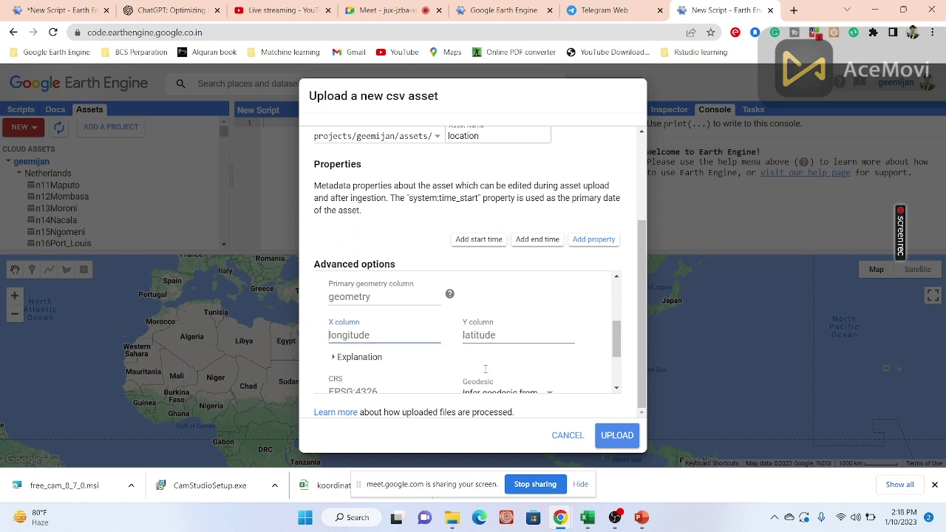
{"action": "left_click", "coordinate": [589, 519]}
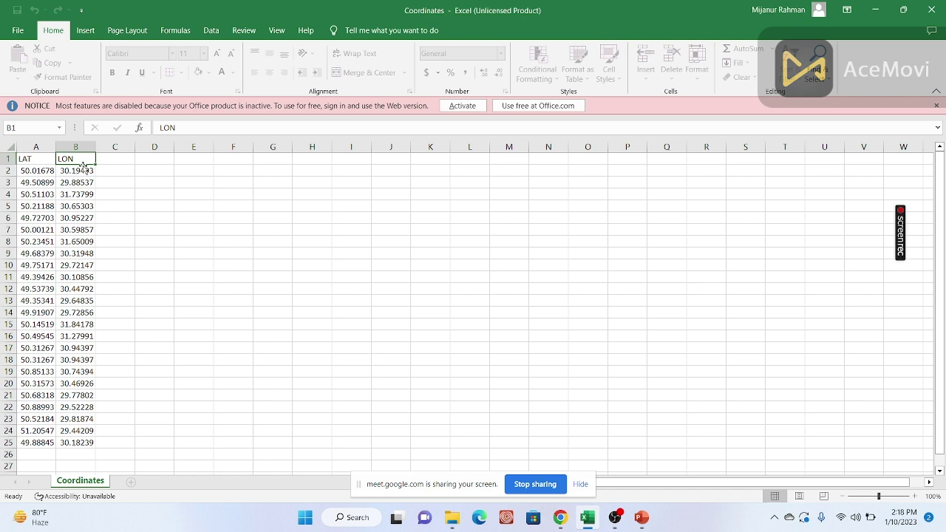
{"action": "left_click", "coordinate": [875, 10]}
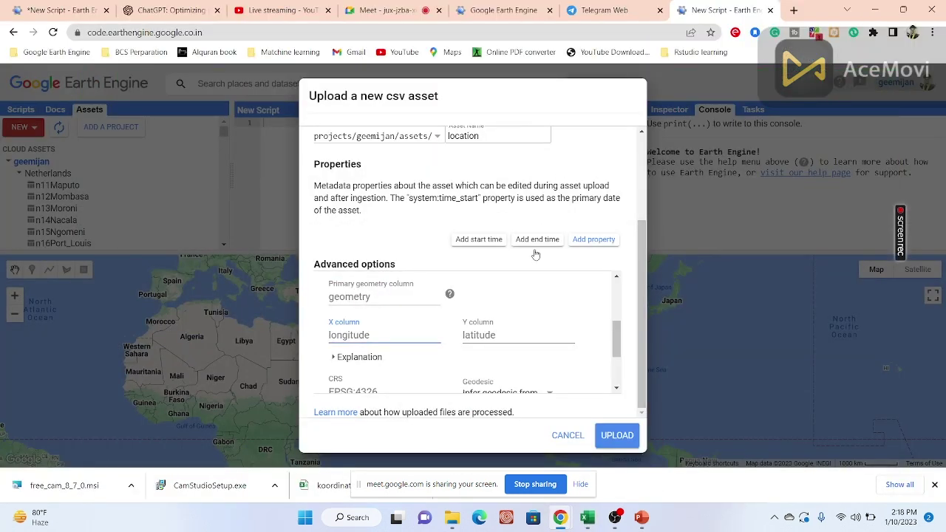
{"action": "left_click", "coordinate": [498, 339]}
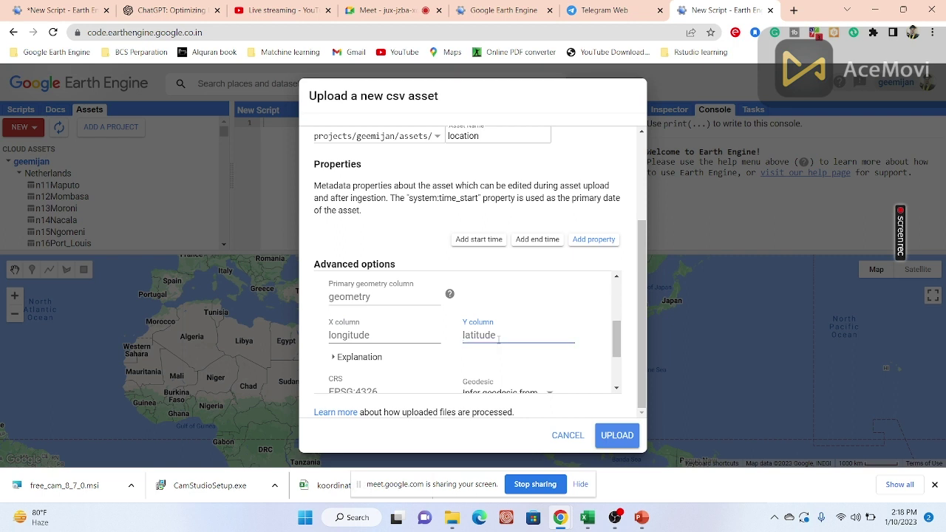
{"action": "type", "text": "LAT"}
Recheck the spreadsheet headers and set the X column to LON
{"action": "mouse_move", "coordinate": [589, 517]}
{"action": "left_click", "coordinate": [597, 448]}
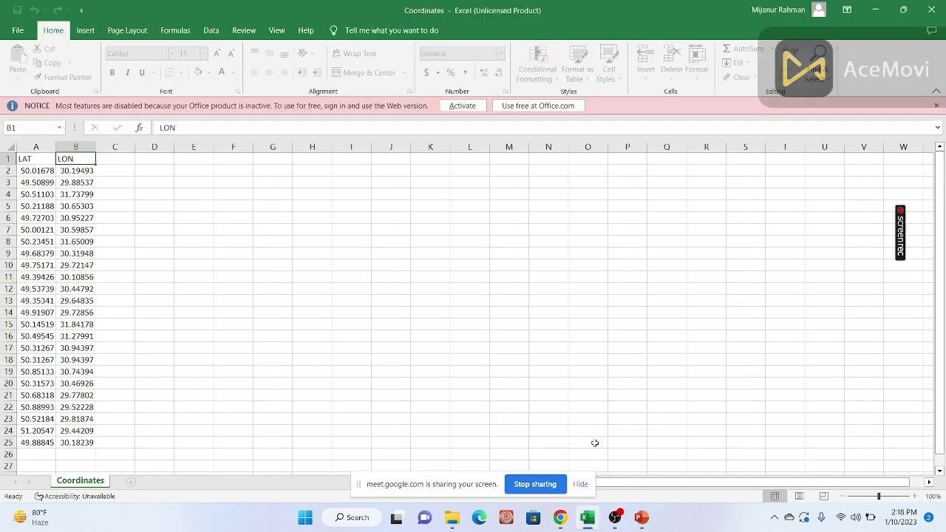
{"action": "left_click", "coordinate": [882, 12]}
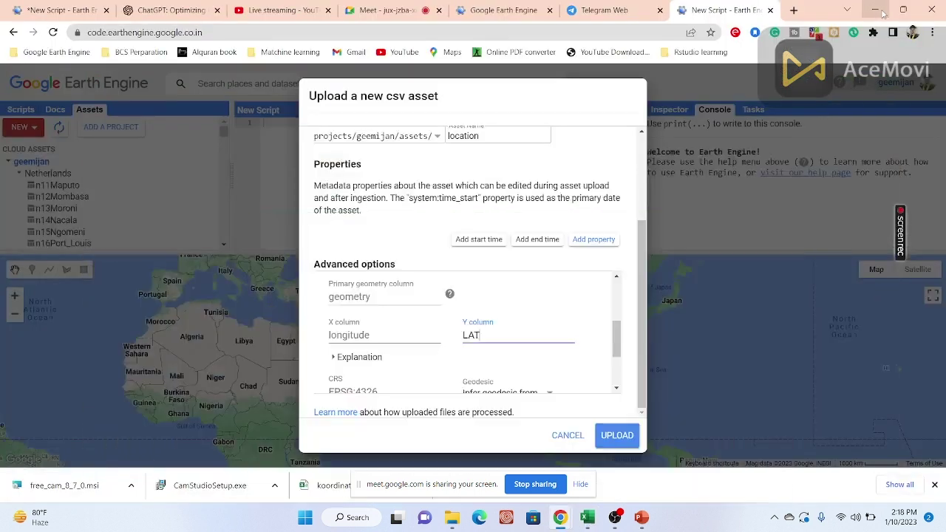
{"action": "left_click", "coordinate": [387, 333]}
{"action": "type", "text": "LON"}
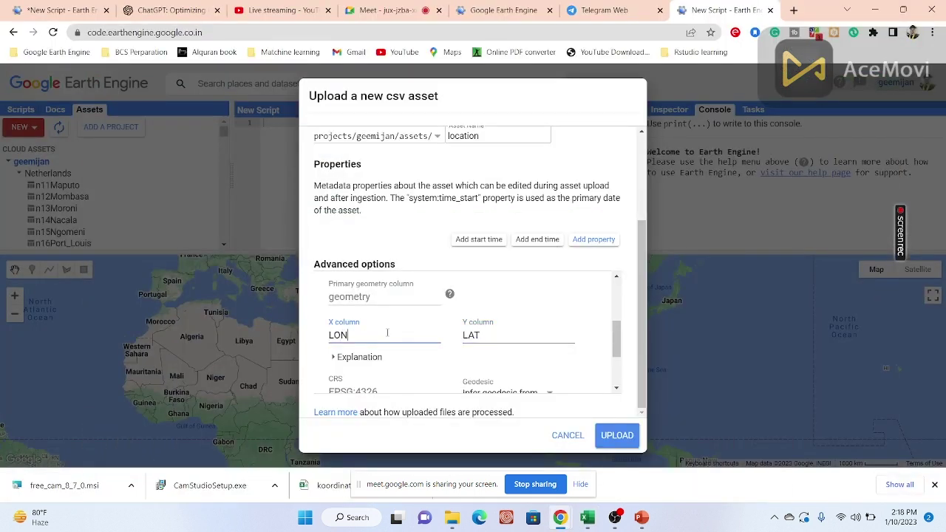
{"action": "left_click_drag", "start_coordinate": [620, 350], "coordinate": [621, 388]}
Submit the 'location' upload and resize the Tasks panel to follow its ingest task
{"action": "left_click", "coordinate": [612, 435]}
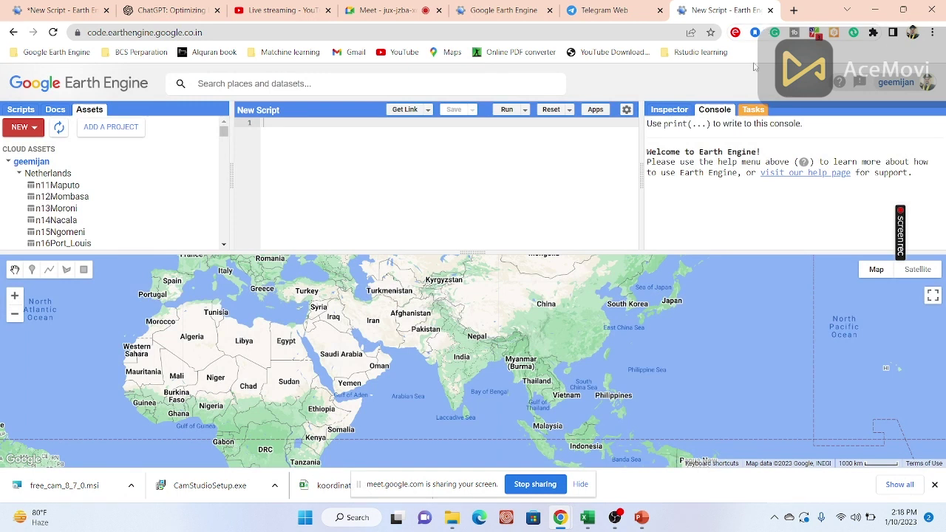
{"action": "left_click", "coordinate": [750, 109]}
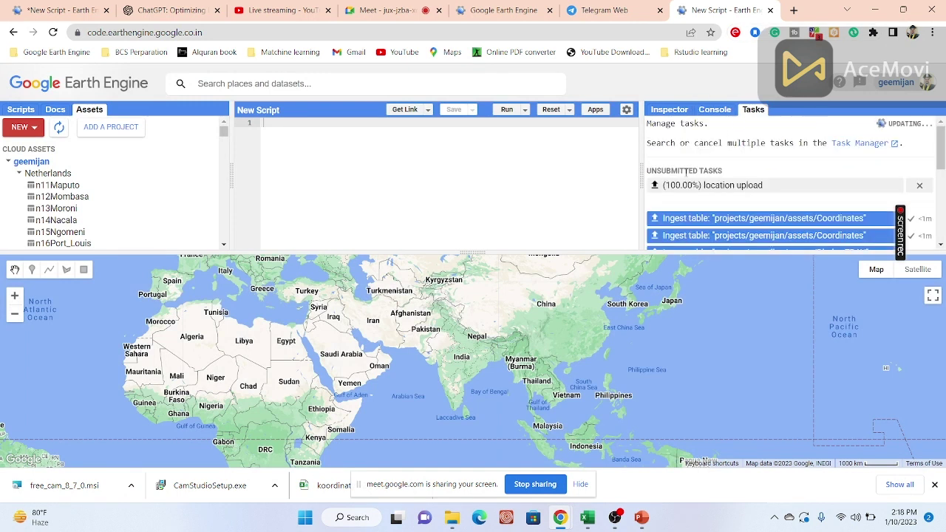
{"action": "left_click_drag", "start_coordinate": [640, 179], "coordinate": [514, 180]}
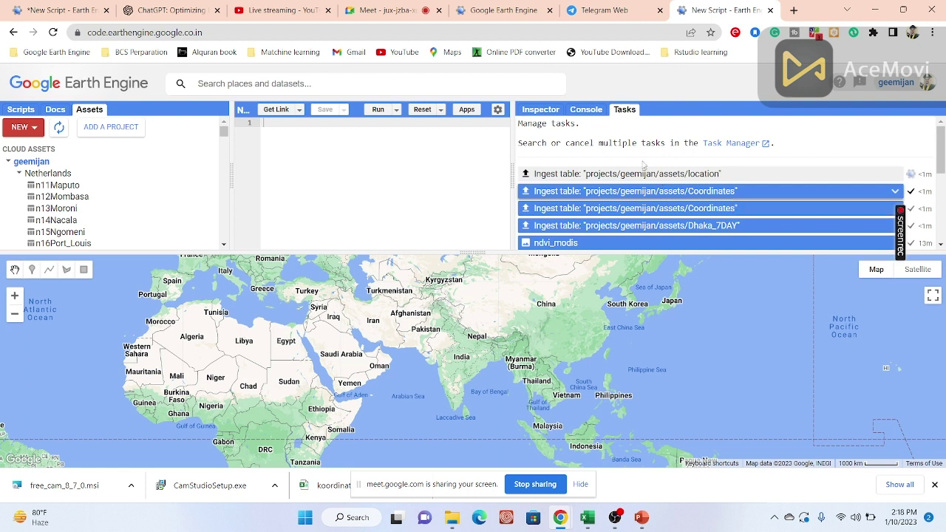
{"action": "scroll", "coordinate": [503, 366], "scroll_direction": "up", "scroll_amount": 1}
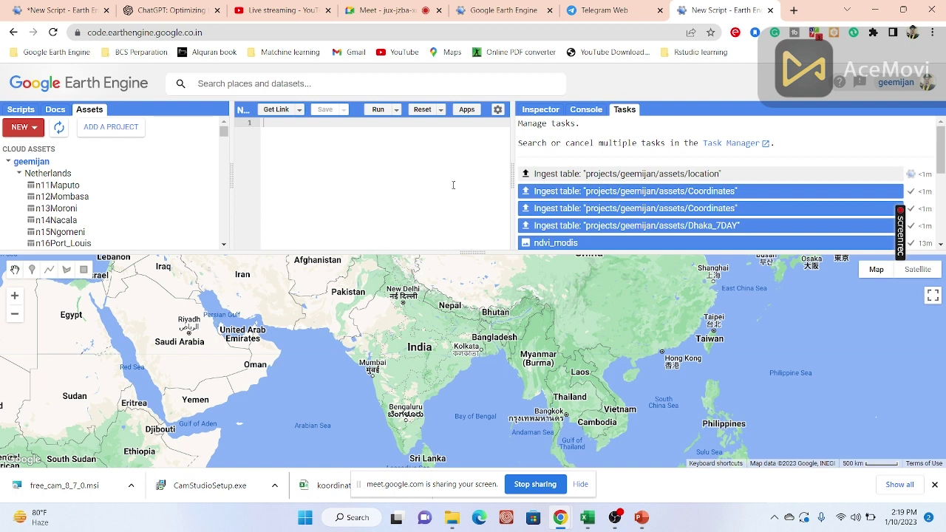
{"action": "left_click_drag", "start_coordinate": [511, 173], "coordinate": [588, 161]}
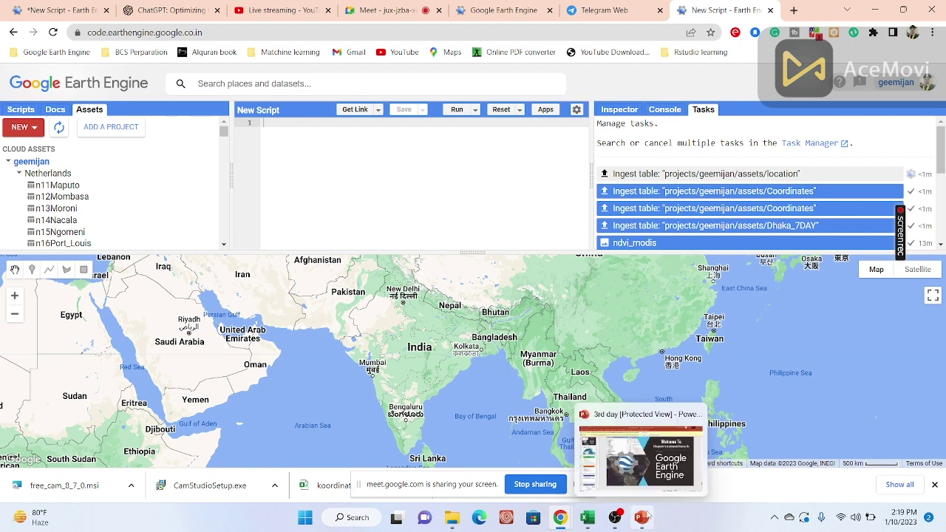
{"action": "mouse_move", "coordinate": [619, 519]}
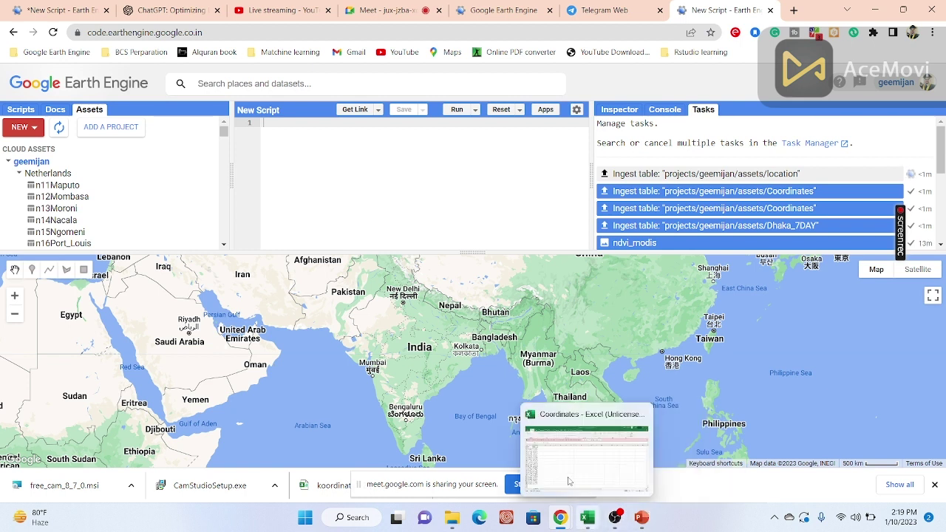
{"action": "left_click", "coordinate": [587, 518]}
{"action": "left_click", "coordinate": [107, 170]}
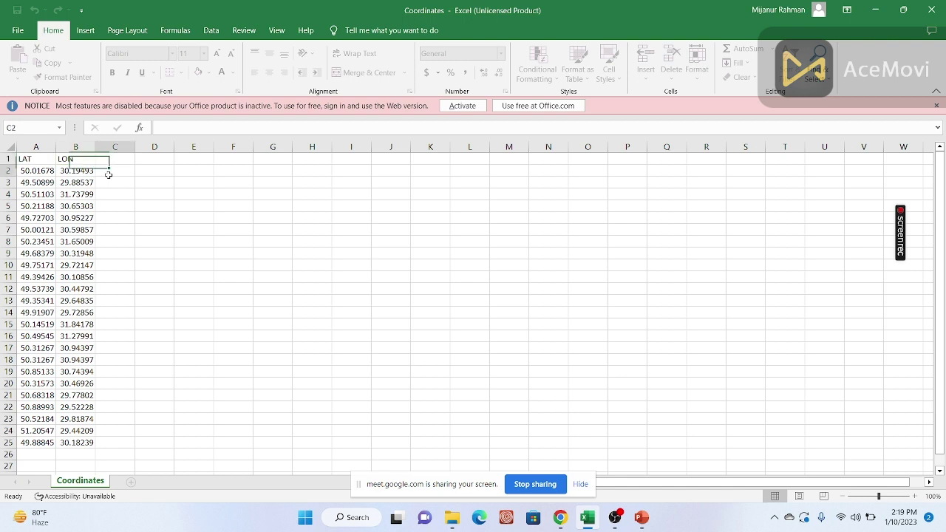
{"action": "left_click", "coordinate": [114, 158]}
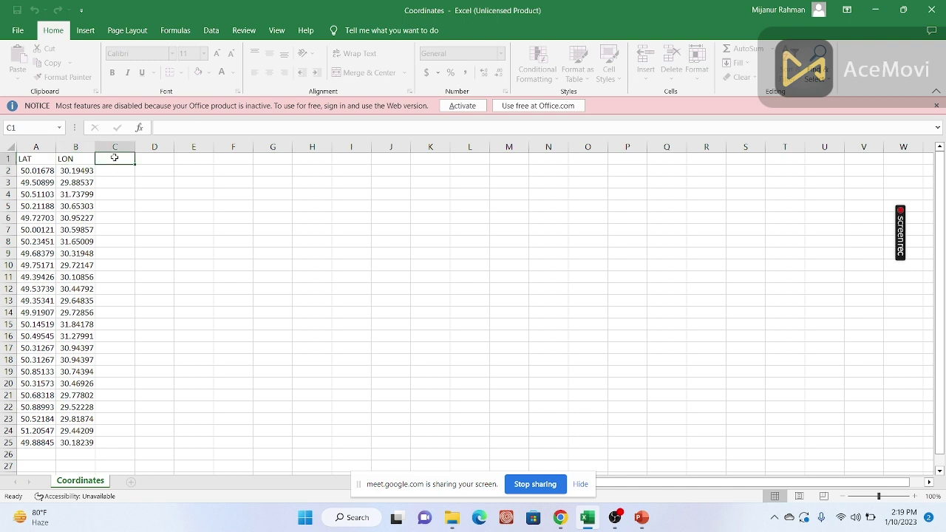
{"action": "left_click", "coordinate": [111, 172]}
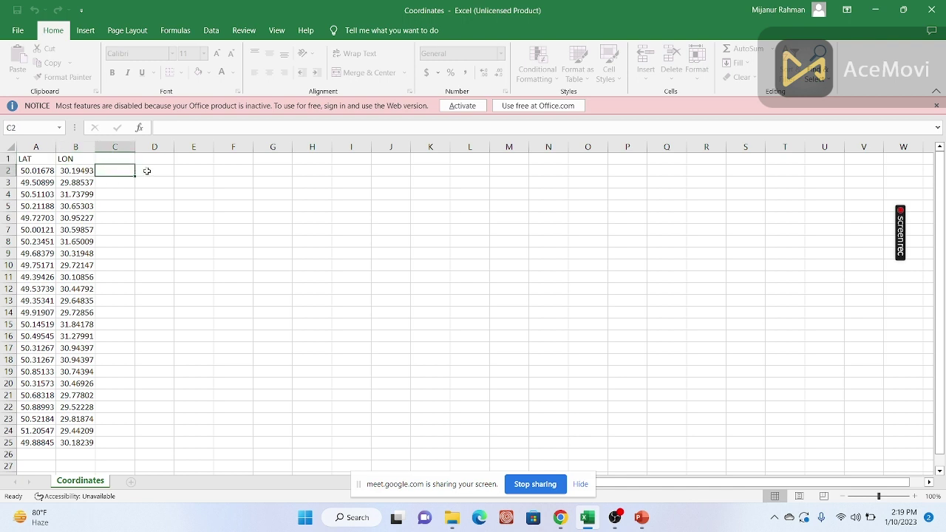
{"action": "left_click", "coordinate": [147, 170]}
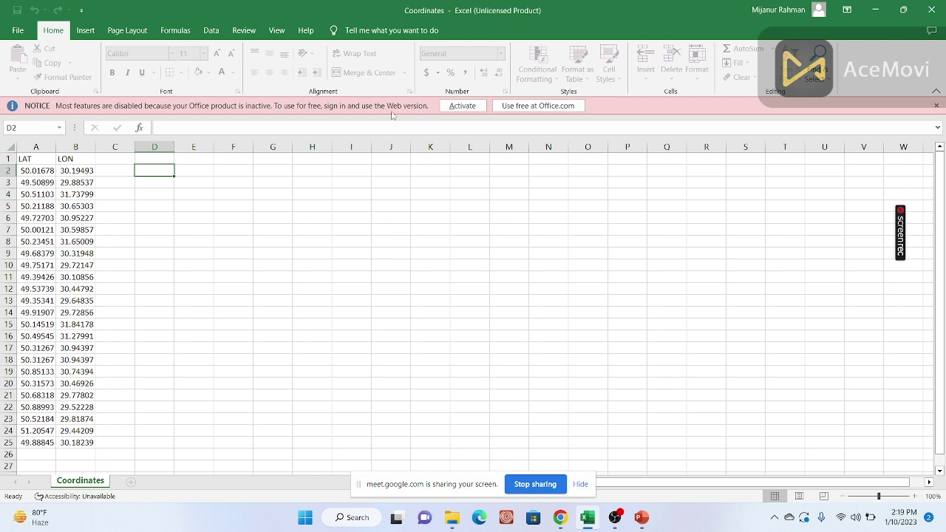
{"action": "left_click", "coordinate": [875, 10]}
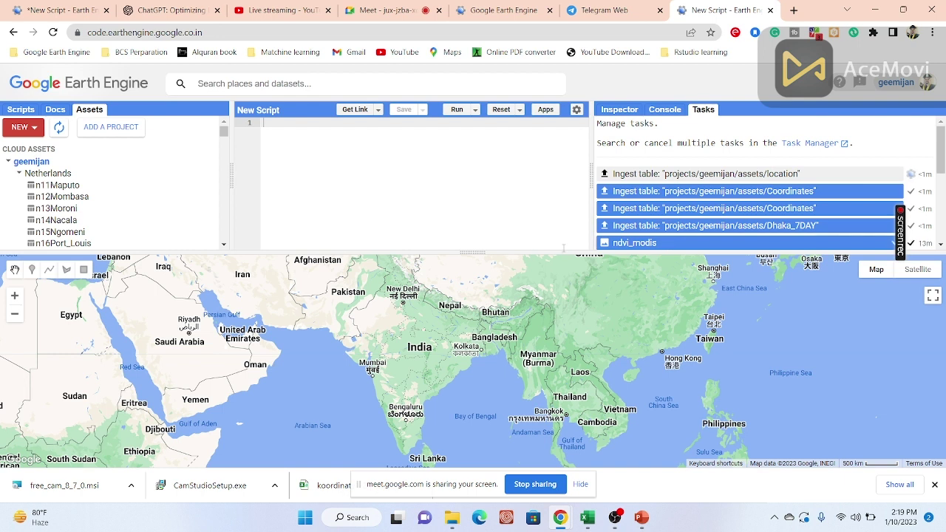
Once the 'location' ingest task shows complete, refresh the Assets list
{"action": "scroll", "coordinate": [488, 332], "scroll_direction": "up", "scroll_amount": 5}
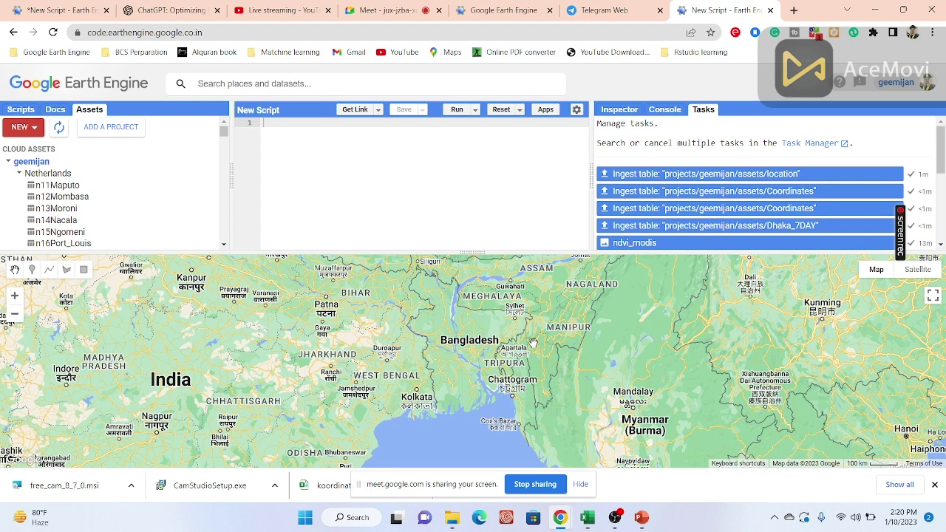
{"action": "left_click", "coordinate": [59, 127]}
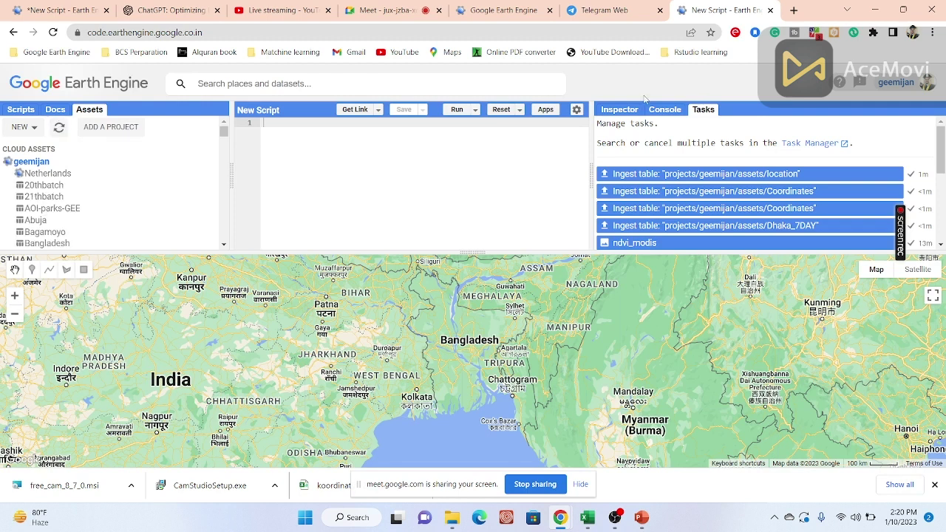